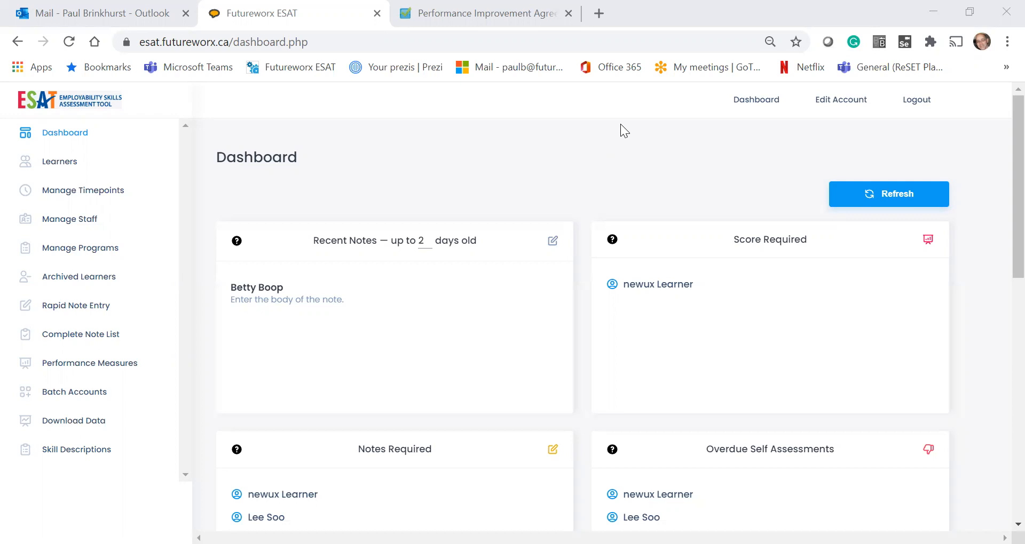
Step: Show the first learner's overdue number-1 self and staff timepoints on Manage Timepoints
{"action": "left_click", "coordinate": [53, 195]}
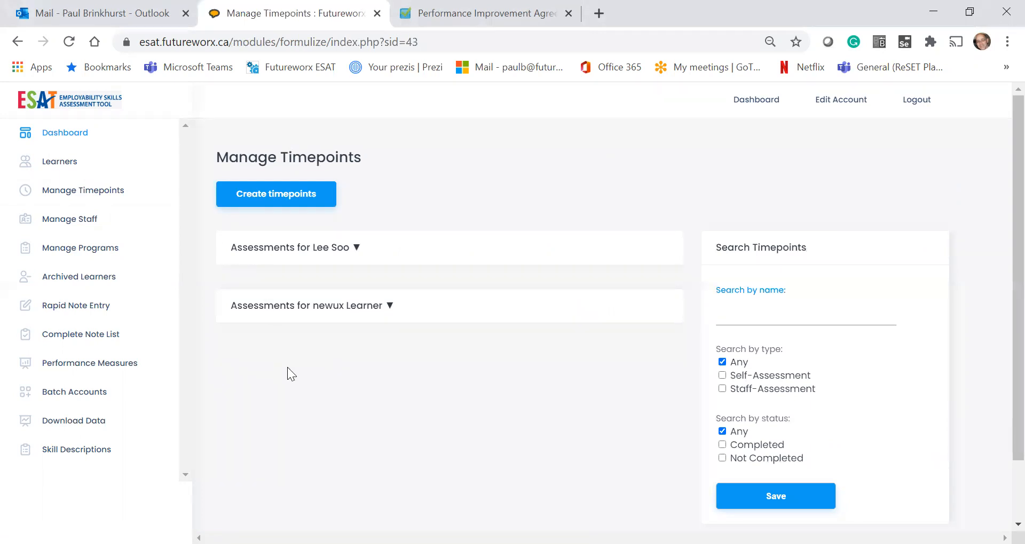
{"action": "left_click", "coordinate": [356, 249]}
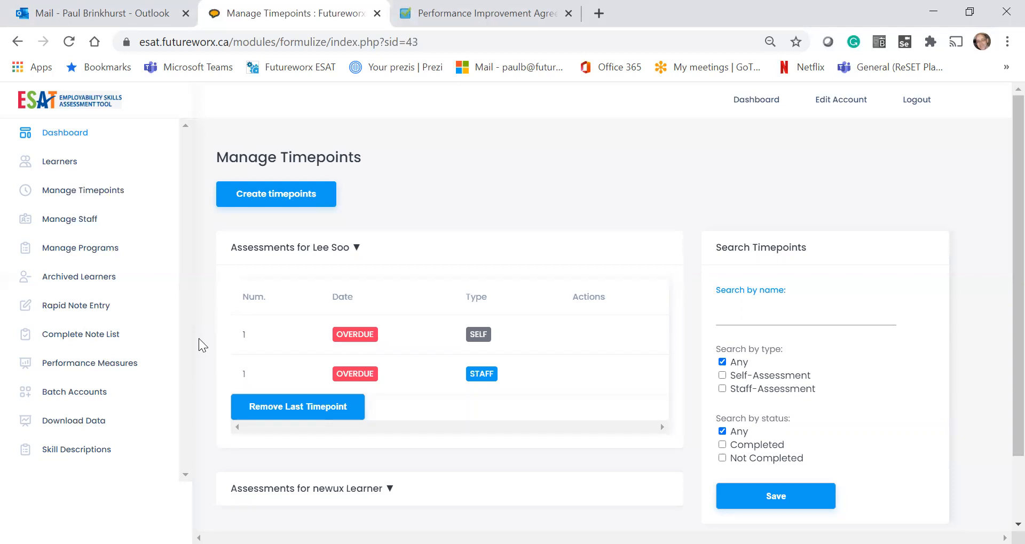
{"action": "left_click", "coordinate": [391, 491]}
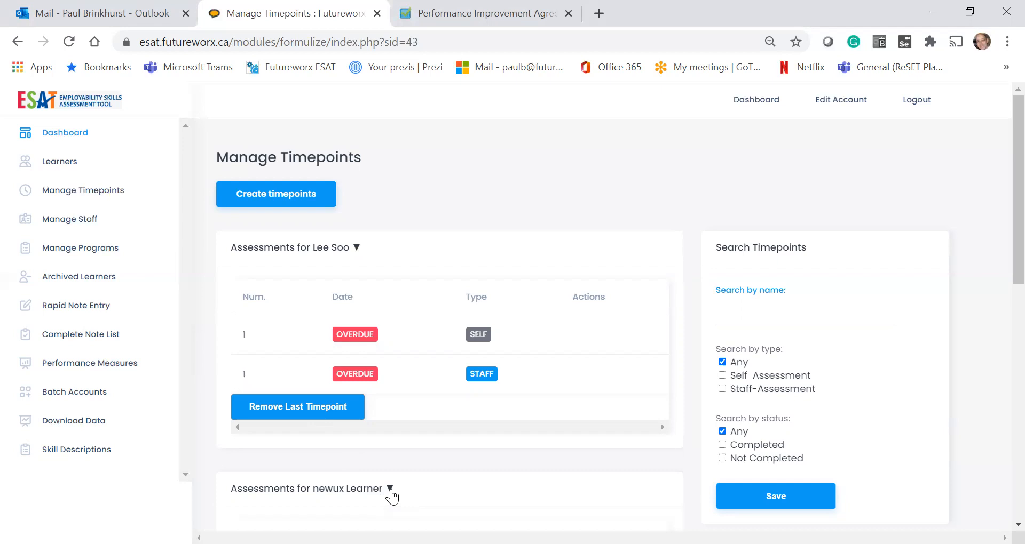
{"action": "scroll", "coordinate": [391, 495], "scroll_direction": "down", "scroll_amount": 3}
{"action": "scroll", "coordinate": [392, 496], "scroll_direction": "down", "scroll_amount": 4}
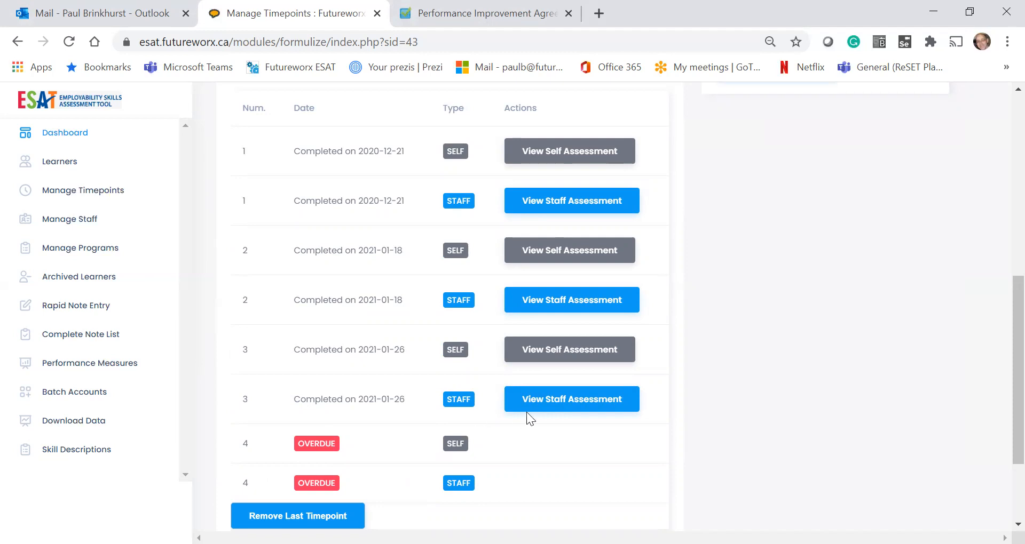
{"action": "left_click", "coordinate": [568, 405]}
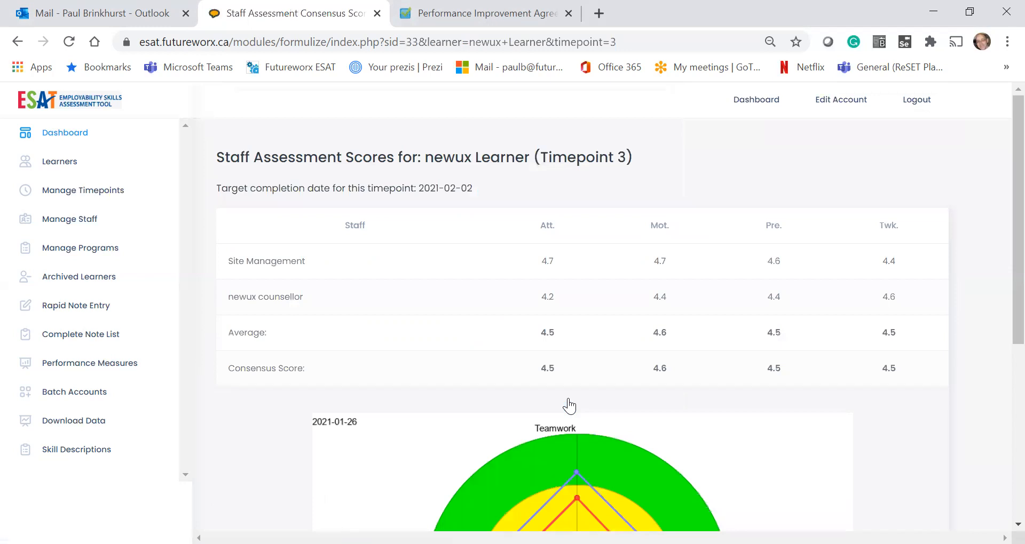
{"action": "scroll", "coordinate": [569, 406], "scroll_direction": "down", "scroll_amount": 5}
{"action": "scroll", "coordinate": [569, 406], "scroll_direction": "up", "scroll_amount": 5}
{"action": "scroll", "coordinate": [569, 405], "scroll_direction": "down", "scroll_amount": 2}
{"action": "scroll", "coordinate": [568, 405], "scroll_direction": "up", "scroll_amount": 1}
{"action": "scroll", "coordinate": [569, 406], "scroll_direction": "down", "scroll_amount": 2}
{"action": "scroll", "coordinate": [569, 405], "scroll_direction": "up", "scroll_amount": 1}
{"action": "left_click", "coordinate": [17, 41]}
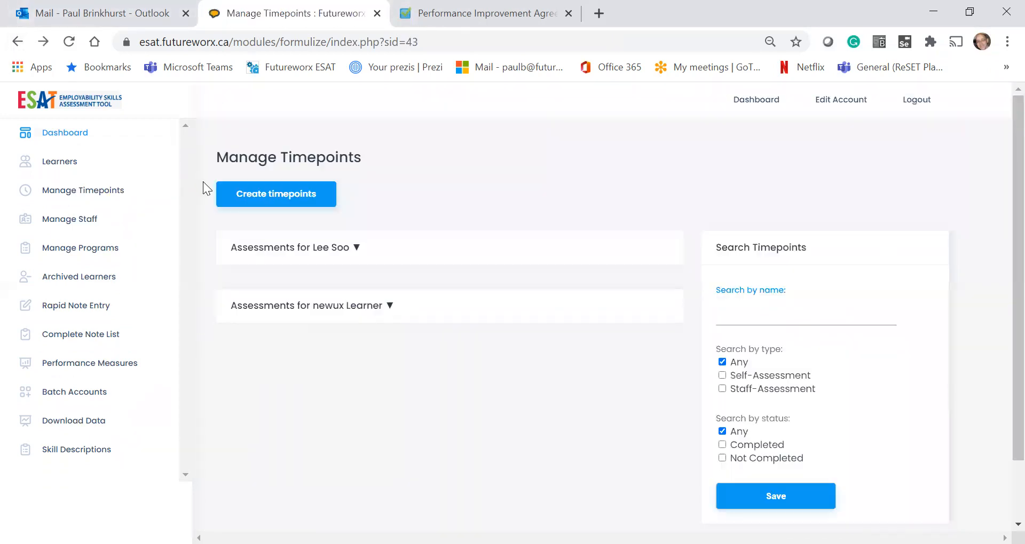
{"action": "left_click", "coordinate": [387, 311]}
{"action": "scroll", "coordinate": [529, 458], "scroll_direction": "down", "scroll_amount": 1}
{"action": "scroll", "coordinate": [529, 458], "scroll_direction": "down", "scroll_amount": 2}
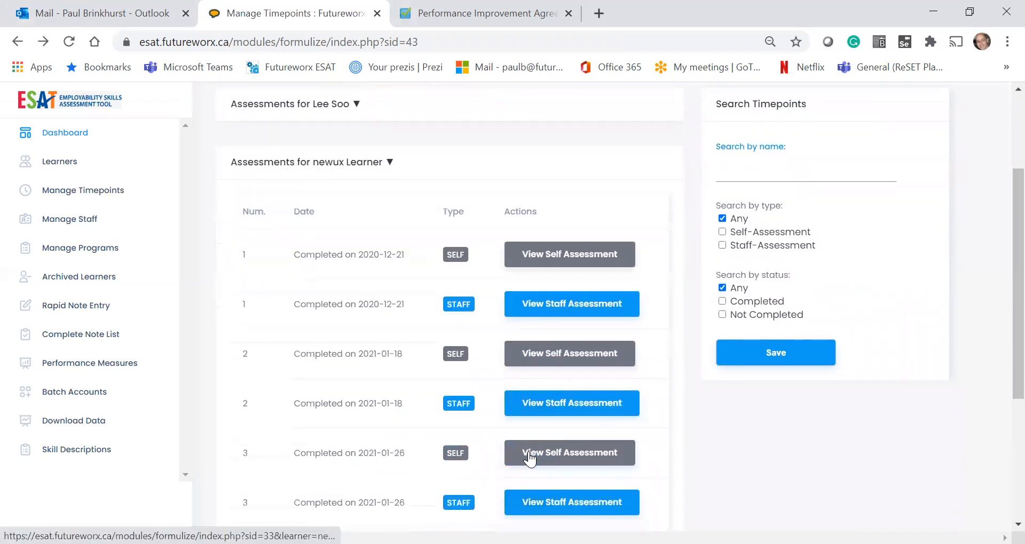
{"action": "left_click", "coordinate": [567, 457]}
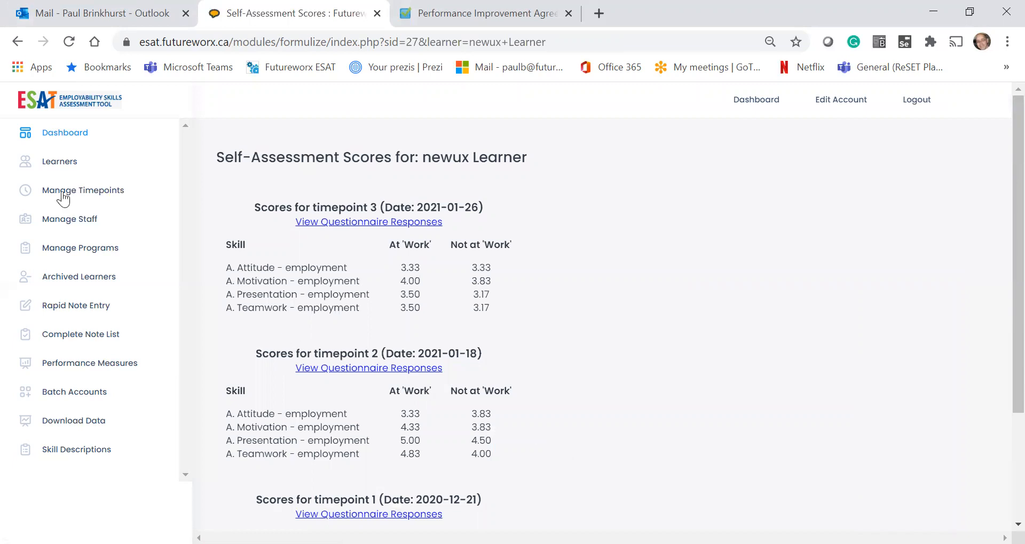
{"action": "left_click", "coordinate": [17, 42]}
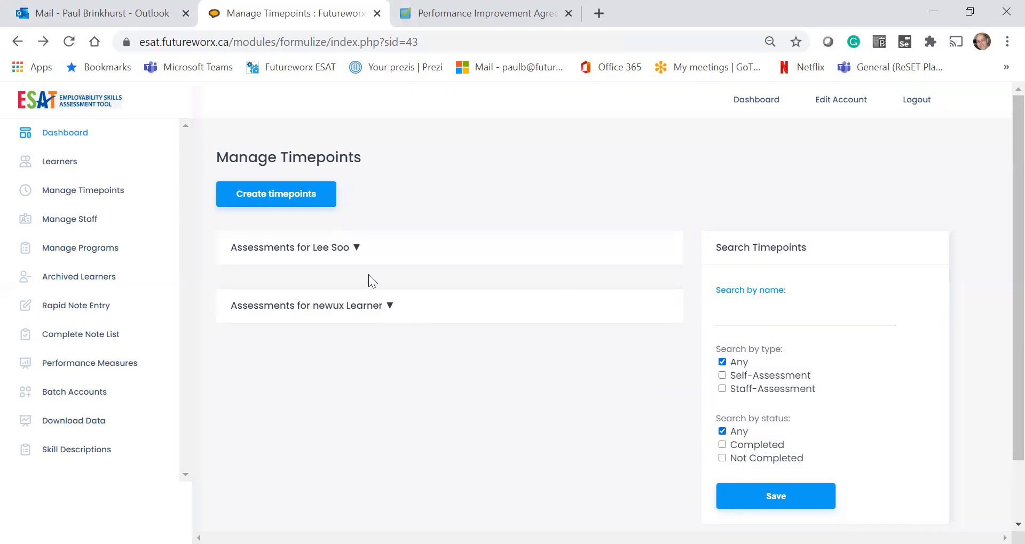
Step: Filter timepoints by a learner's name, then go back and open the Create timepoints page
{"action": "left_click", "coordinate": [734, 315]}
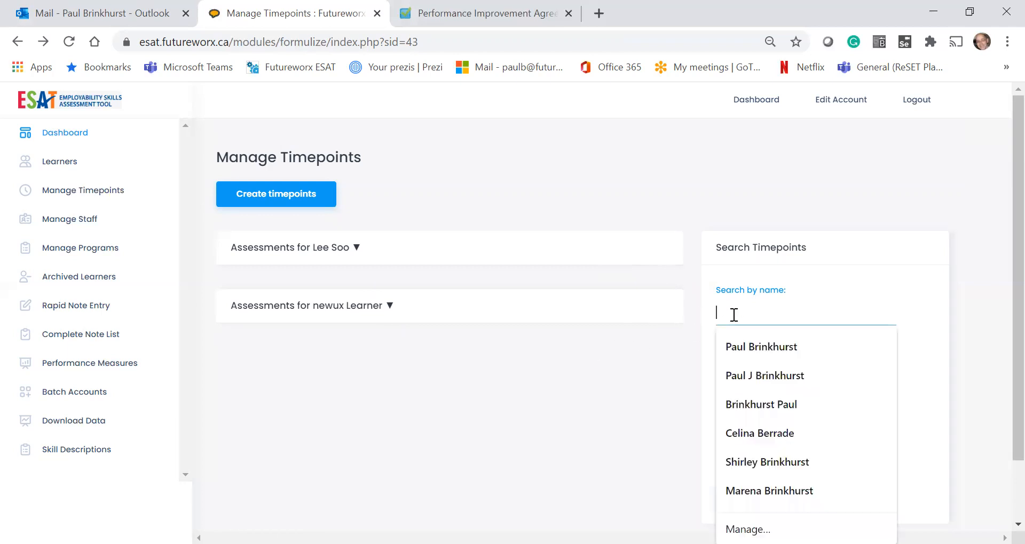
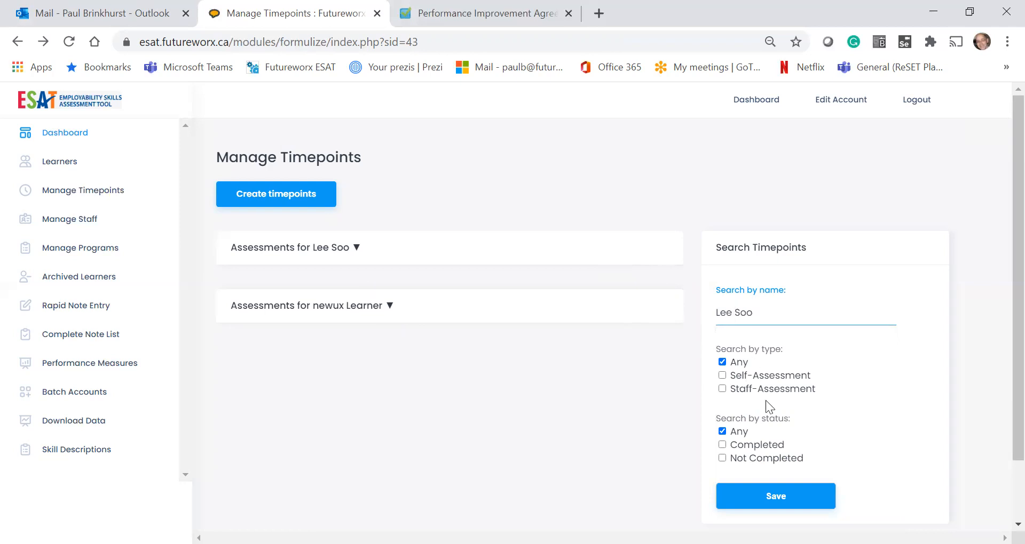
{"action": "left_click", "coordinate": [787, 504]}
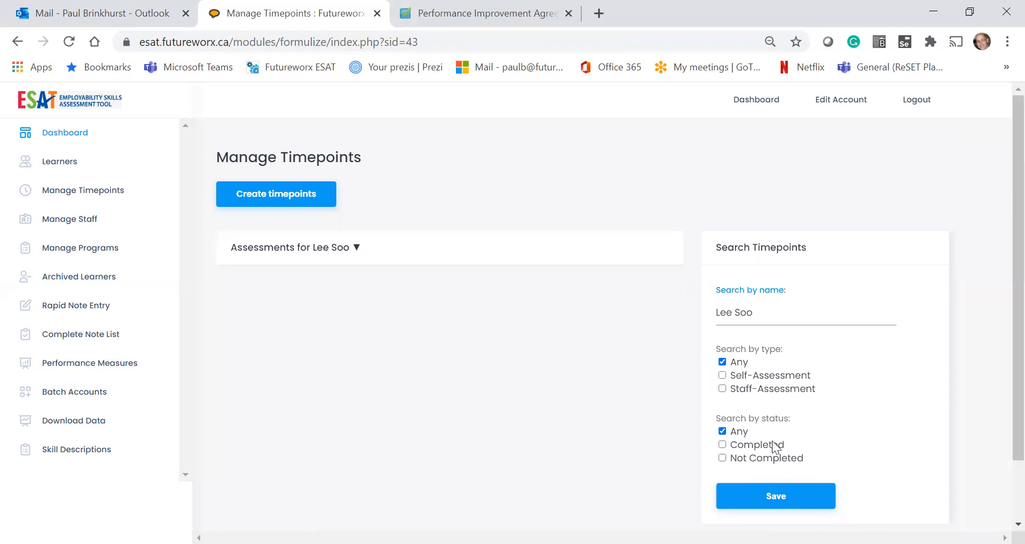
{"action": "left_click", "coordinate": [19, 42]}
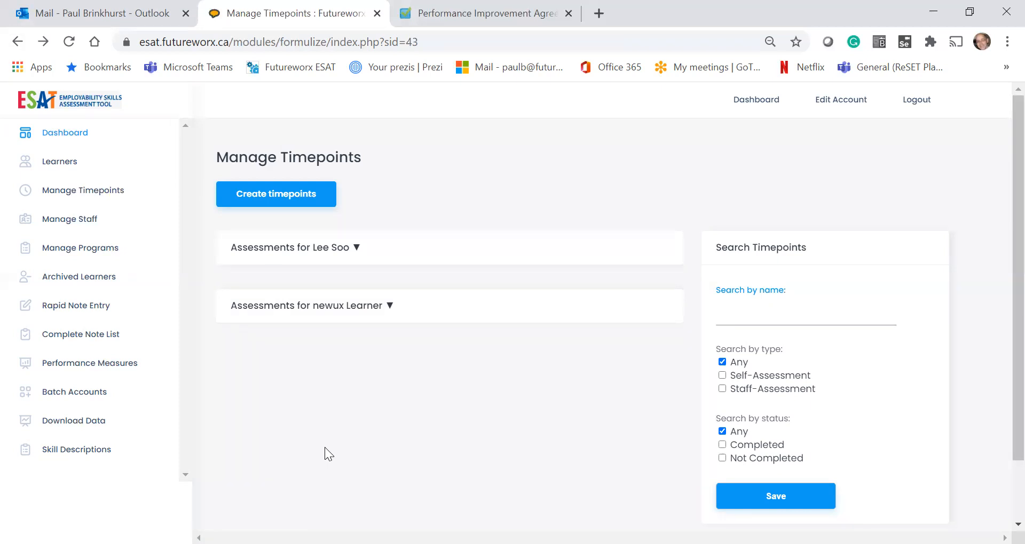
{"action": "left_click", "coordinate": [241, 207]}
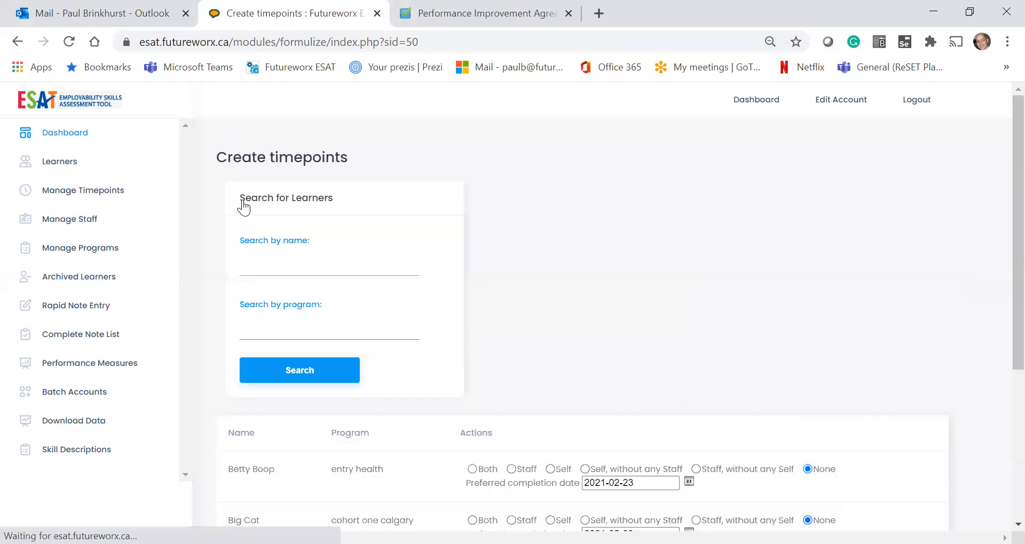
{"action": "scroll", "coordinate": [243, 208], "scroll_direction": "down", "scroll_amount": 3}
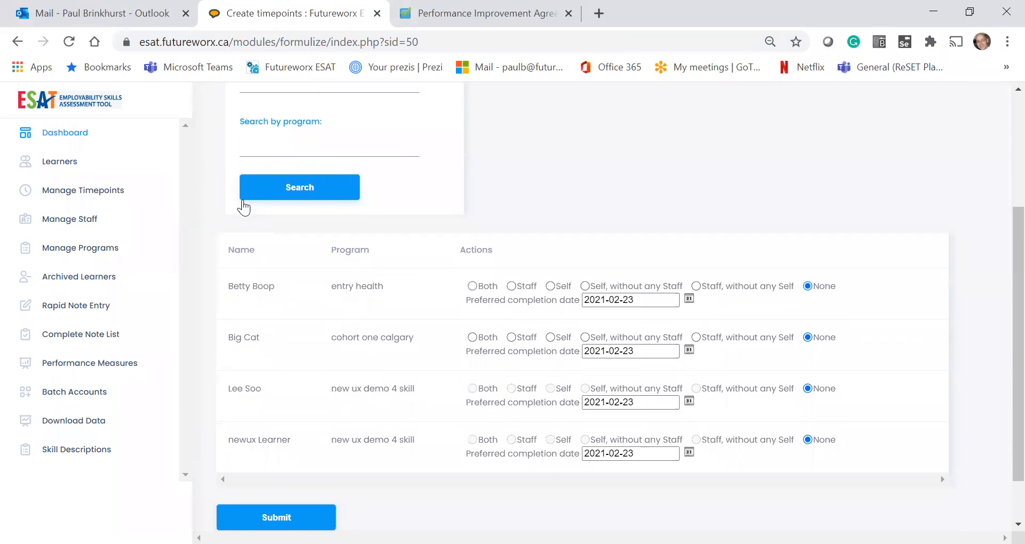
{"action": "scroll", "coordinate": [243, 208], "scroll_direction": "up", "scroll_amount": 1}
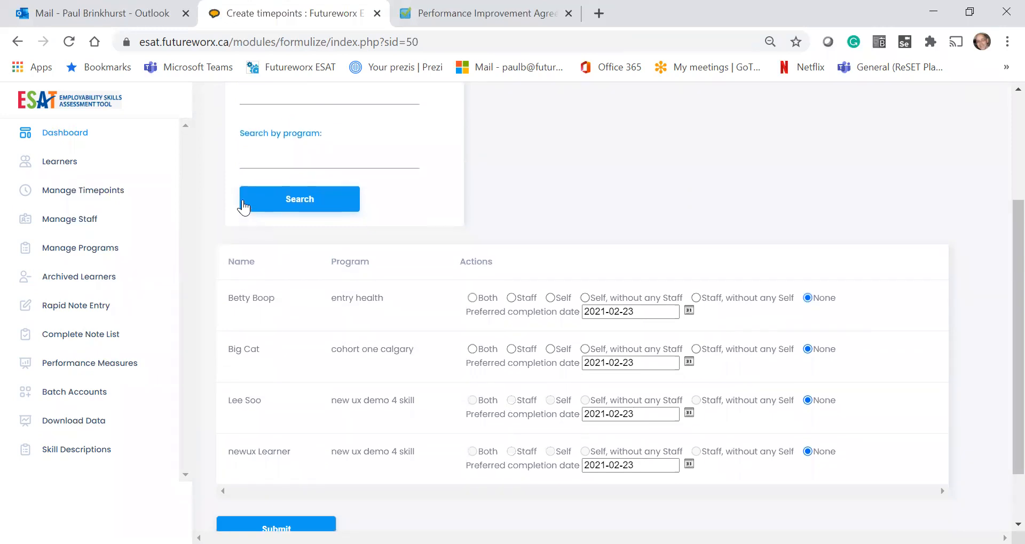
{"action": "scroll", "coordinate": [243, 208], "scroll_direction": "up", "scroll_amount": 1}
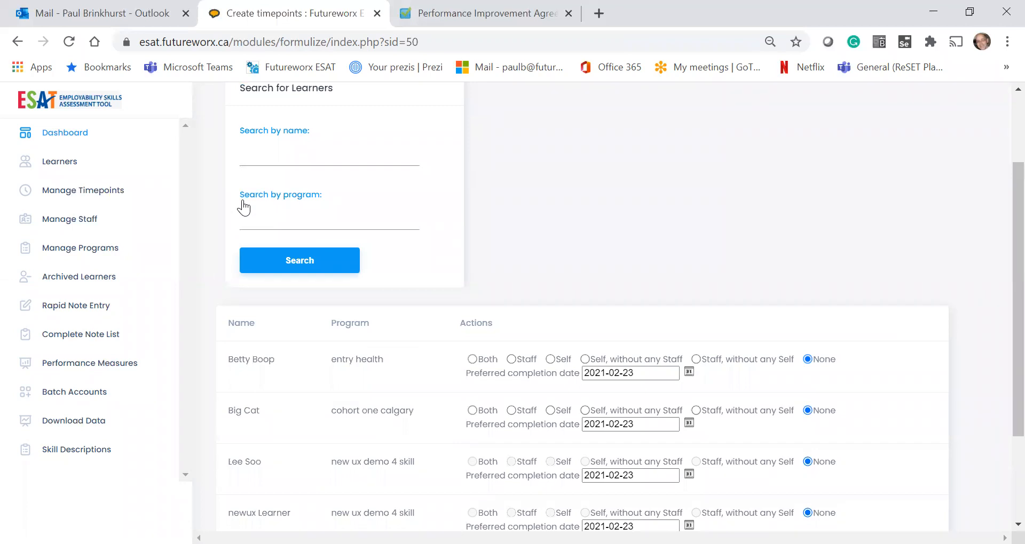
{"action": "scroll", "coordinate": [244, 208], "scroll_direction": "down", "scroll_amount": 2}
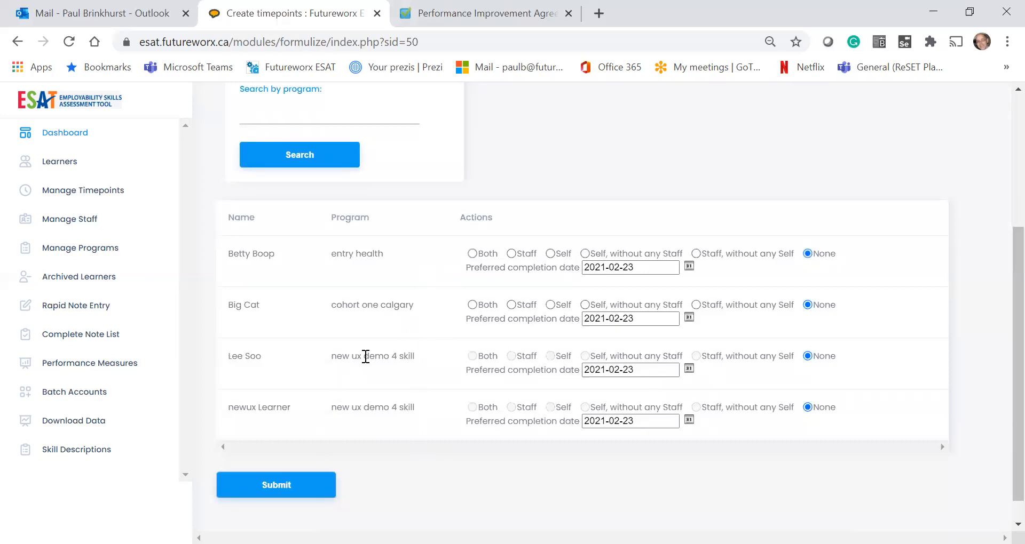
Step: Set the first learner's timepoint type to Both after trying Self and Staff
{"action": "left_click", "coordinate": [472, 255]}
{"action": "left_click", "coordinate": [550, 254]}
{"action": "left_click", "coordinate": [550, 254]}
{"action": "left_click", "coordinate": [511, 254]}
{"action": "left_click", "coordinate": [472, 254]}
Step: Reset the second learner to None, submit, and confirm the 'Timepoints have been created' alert
{"action": "left_click", "coordinate": [511, 305]}
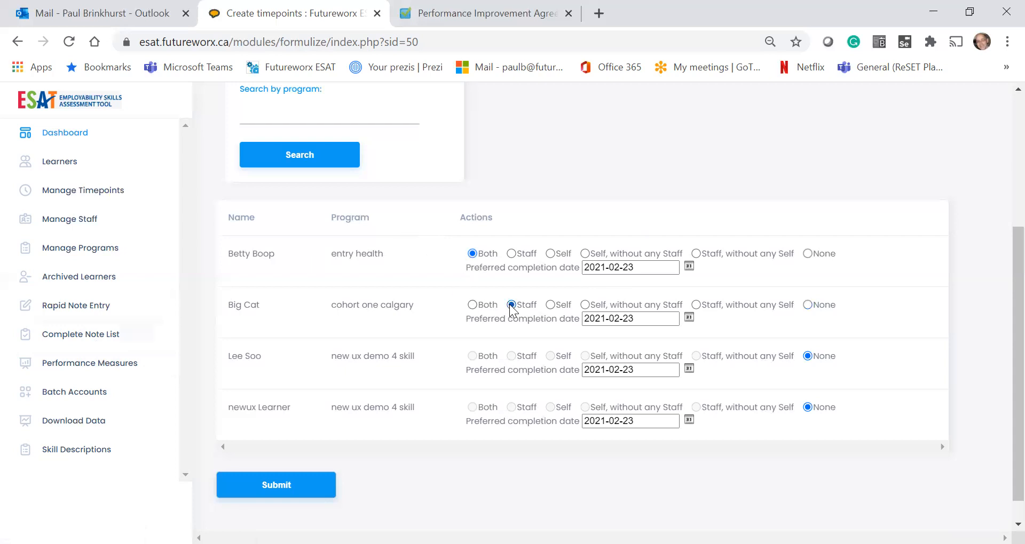
{"action": "left_click", "coordinate": [469, 306]}
{"action": "left_click", "coordinate": [808, 307]}
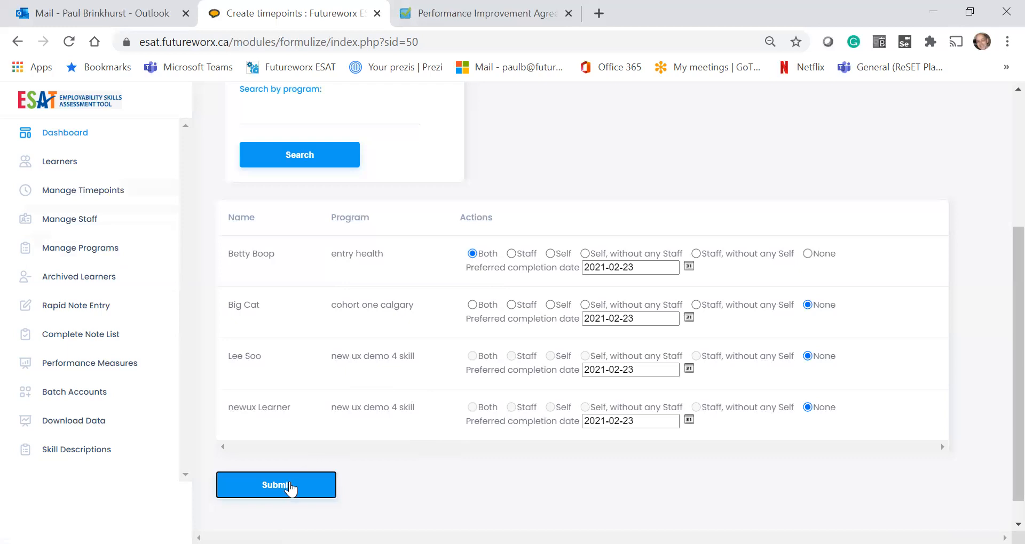
{"action": "left_click", "coordinate": [291, 487]}
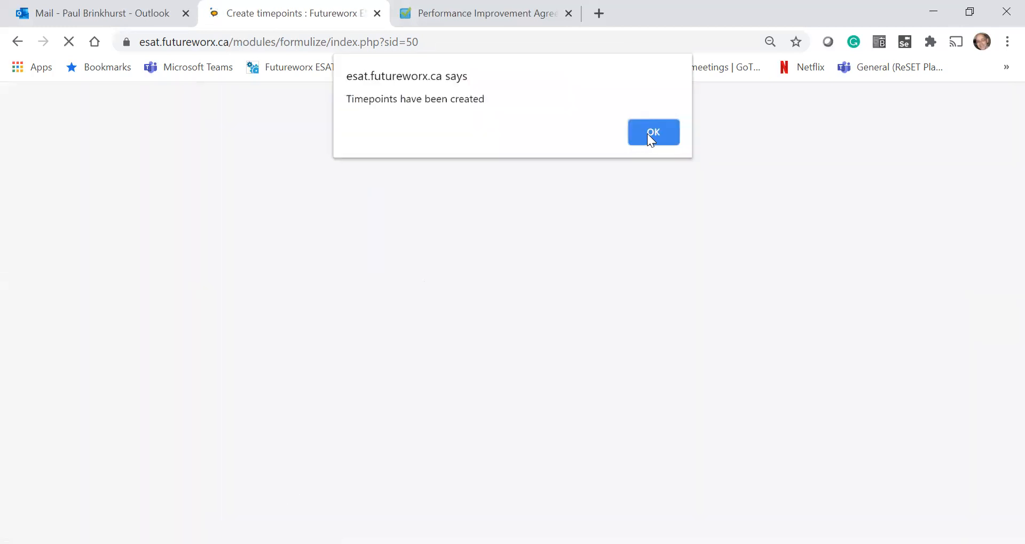
{"action": "left_click", "coordinate": [660, 133]}
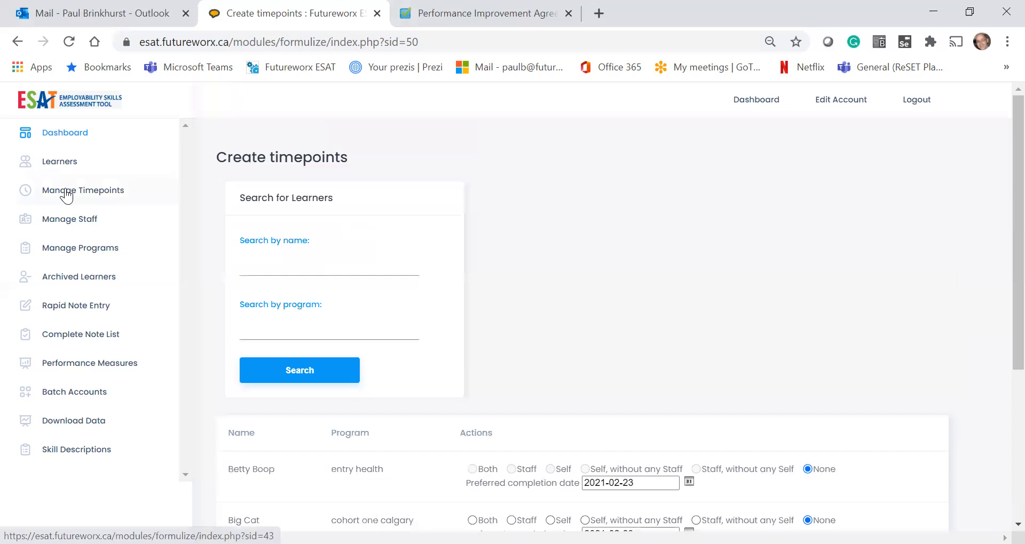
Step: Verify the first learner's new self and staff timepoints due 2021-02-23, then return to Dashboard
{"action": "left_click", "coordinate": [59, 197]}
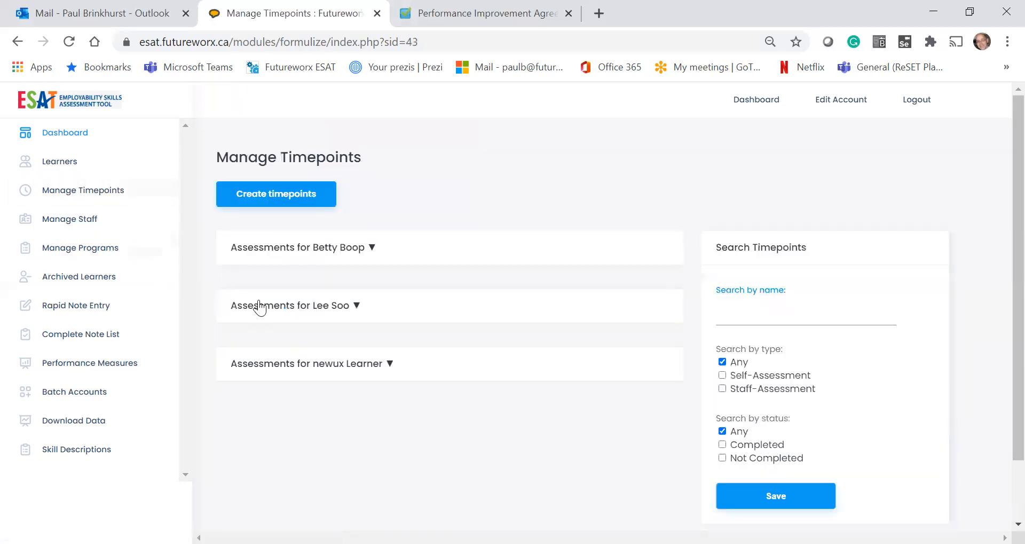
{"action": "left_click", "coordinate": [373, 248]}
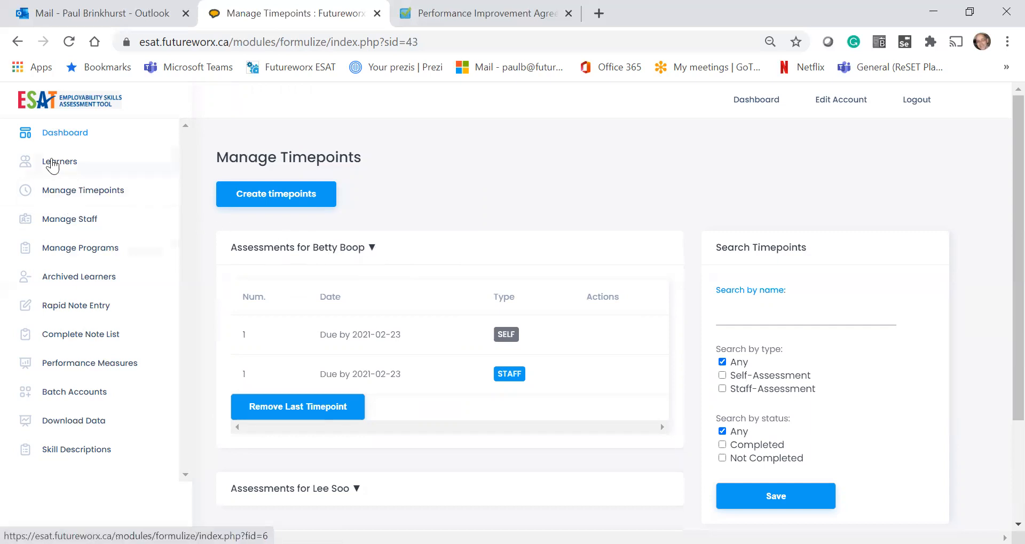
{"action": "left_click", "coordinate": [51, 140]}
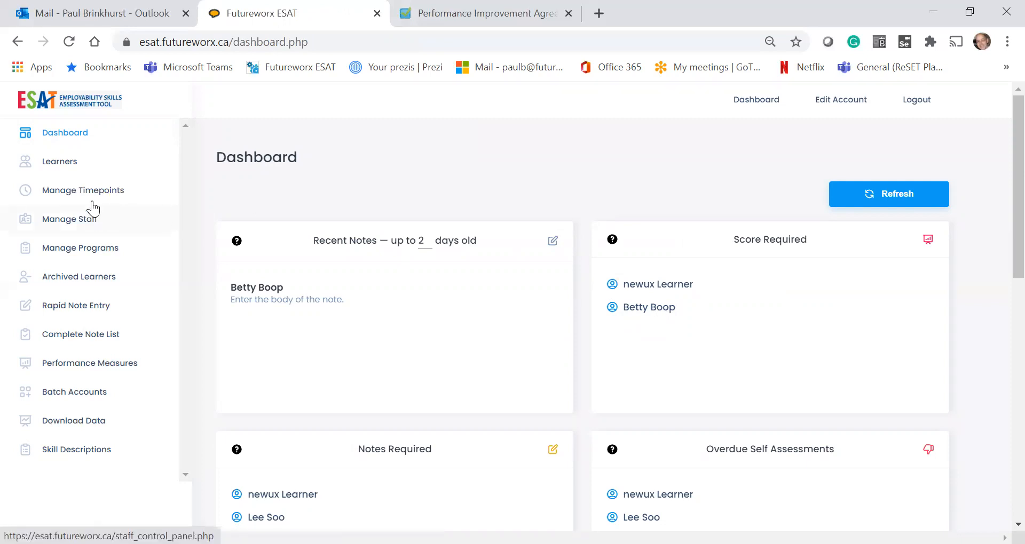
Step: Open the Learners list from the sidebar
{"action": "left_click", "coordinate": [56, 173]}
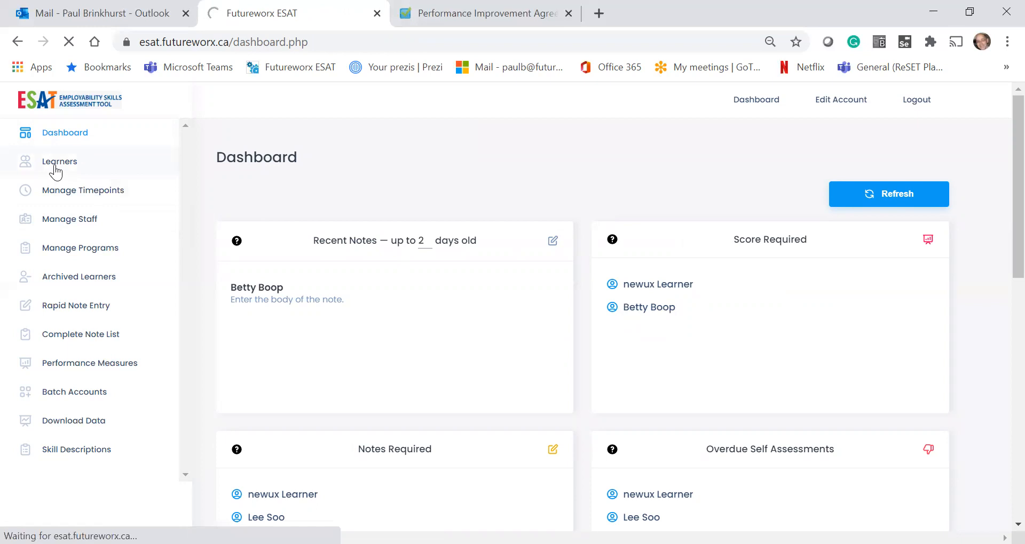